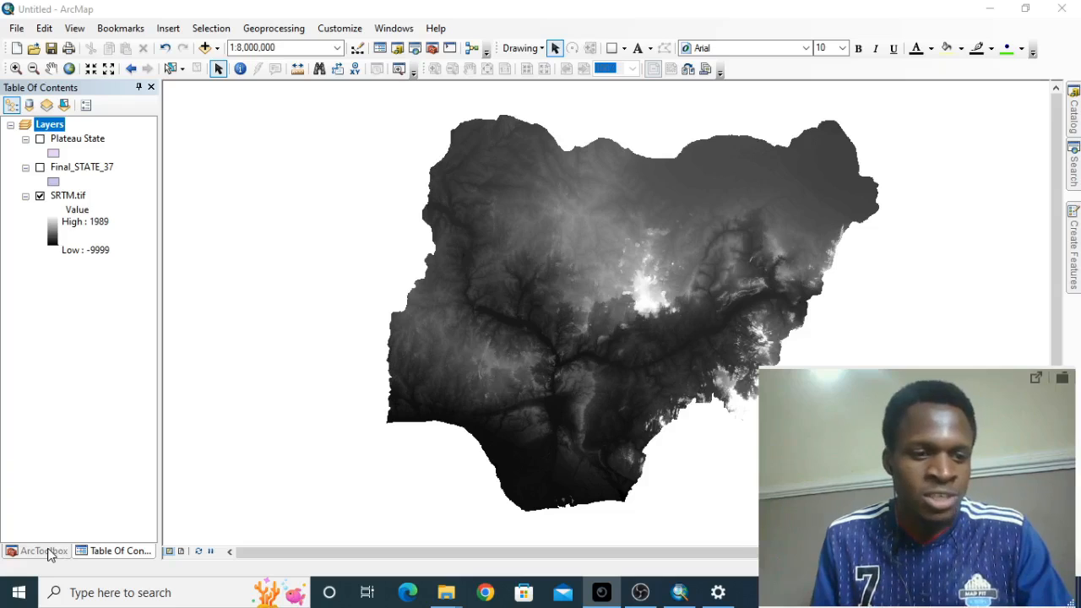
- Show ArcToolbox and expand the Data Management Tools toolbox
left_click(47, 550)
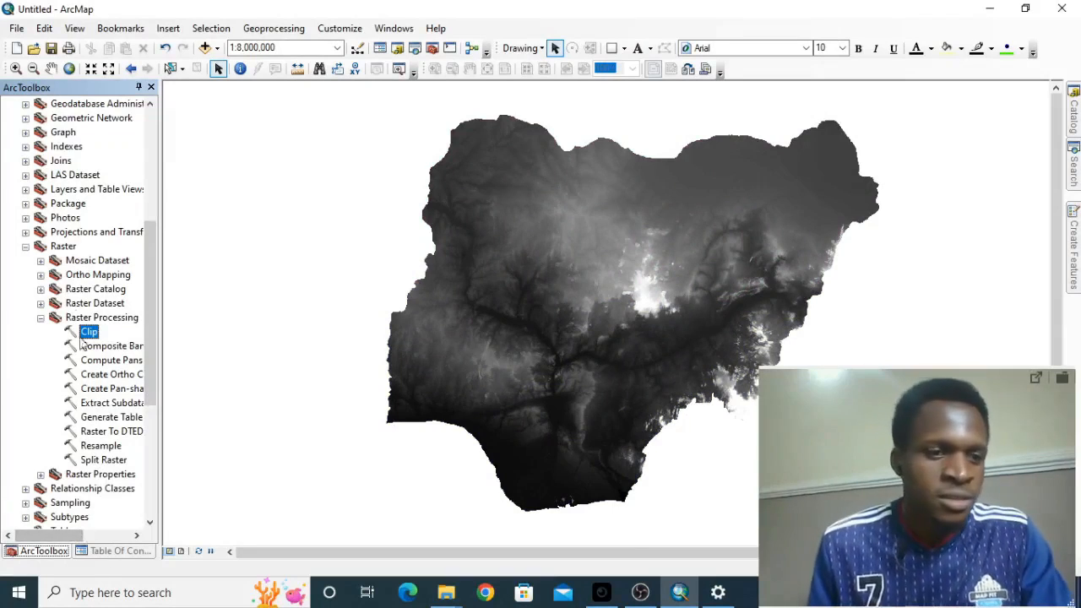
scroll(116, 324, "up", 5)
scroll(116, 326, "down", 4)
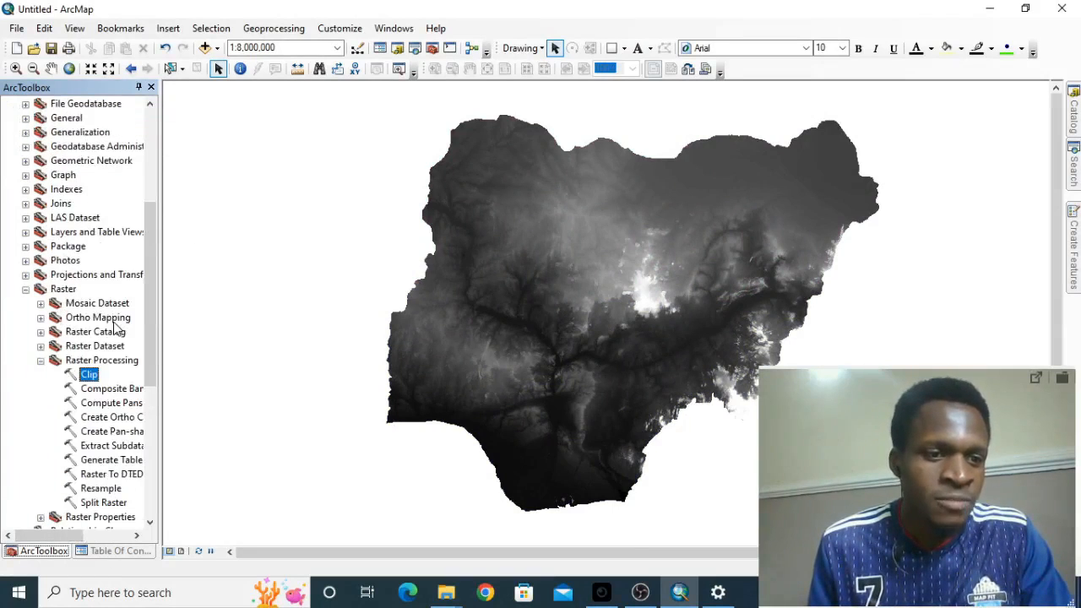
scroll(106, 342, "up", 2)
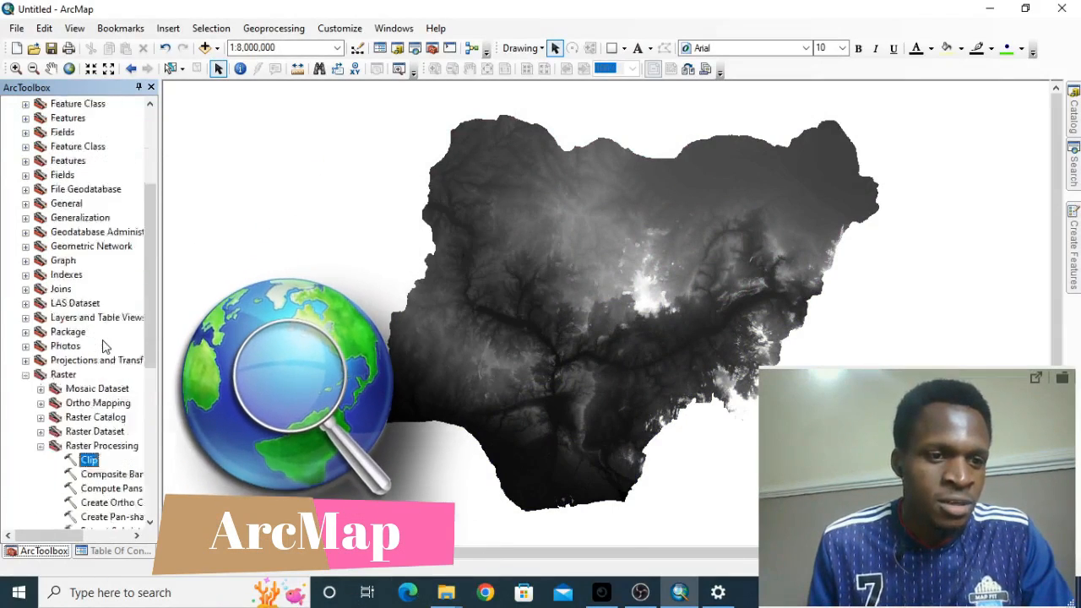
scroll(103, 347, "up", 3)
scroll(101, 342, "up", 1)
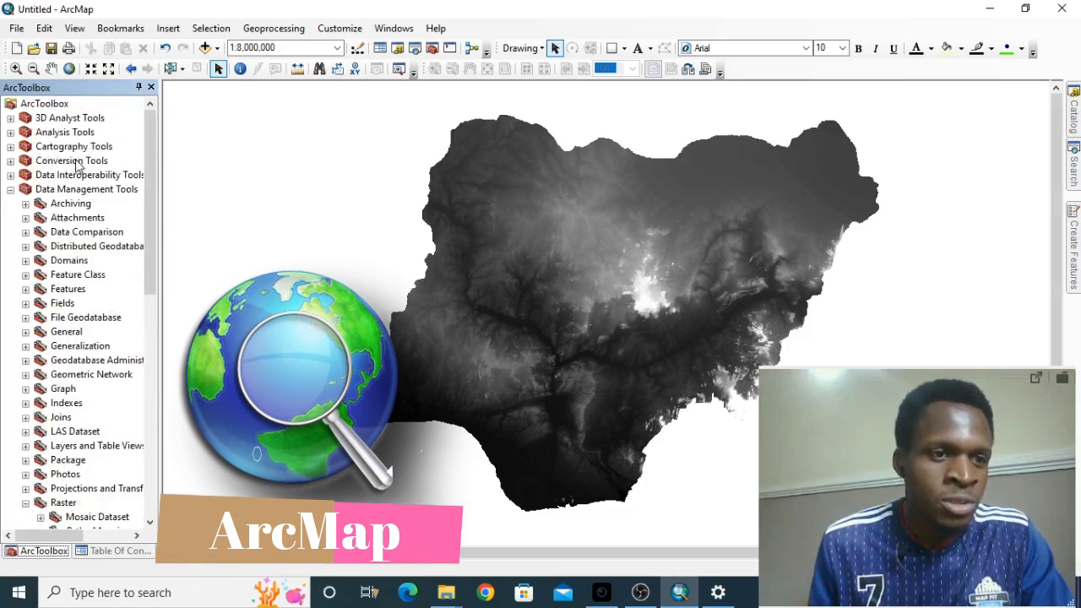
left_click(10, 190)
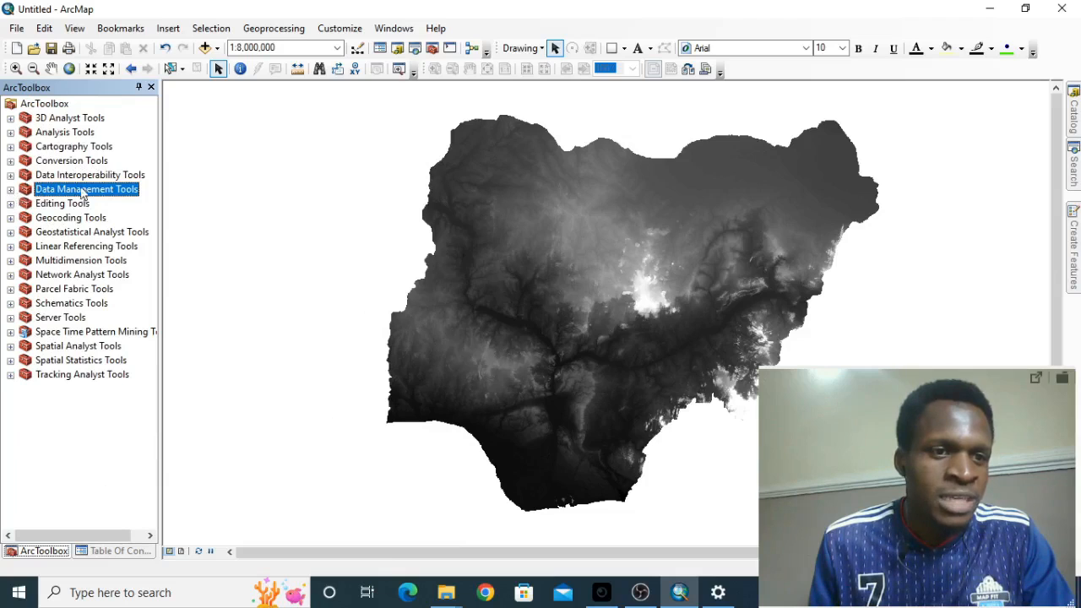
left_click(12, 191)
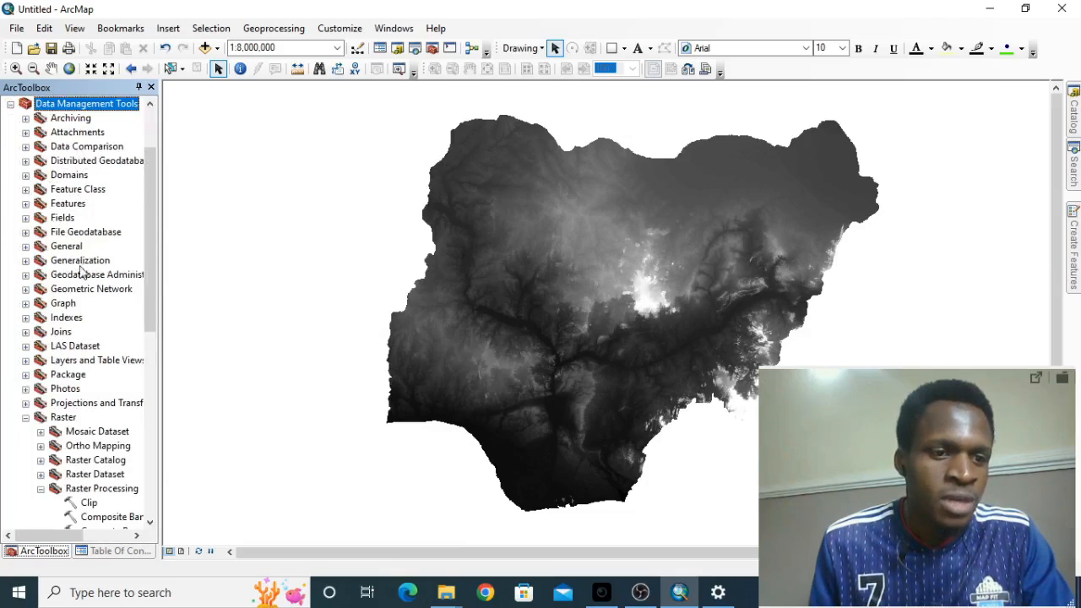
- Expand the Raster toolset and its Raster Processing group in Data Management Tools, and select the Clip tool
scroll(55, 248, "down", 2)
left_click(26, 332)
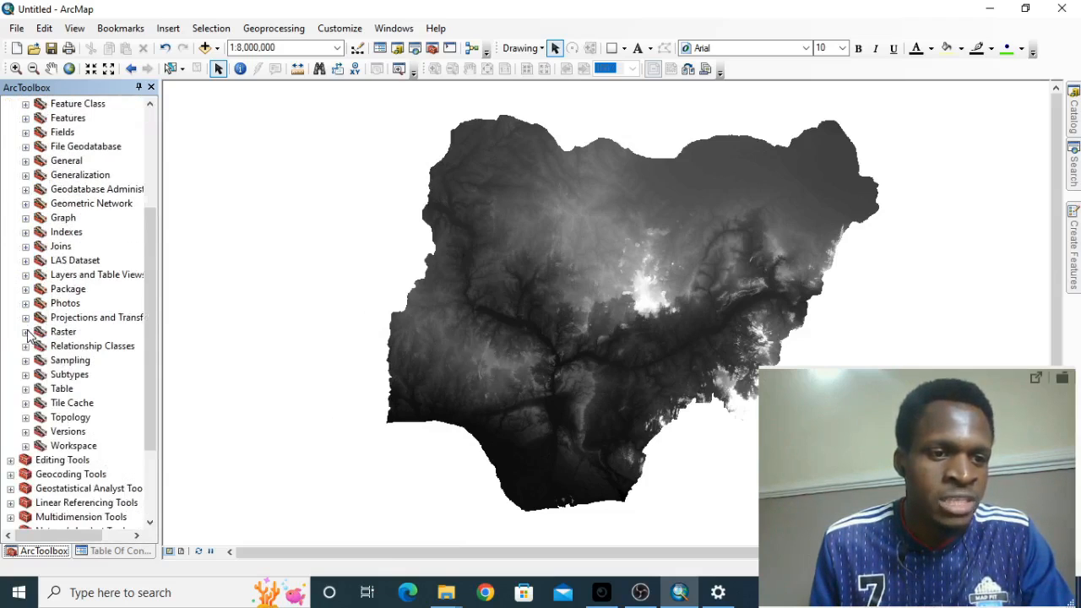
left_click(69, 334)
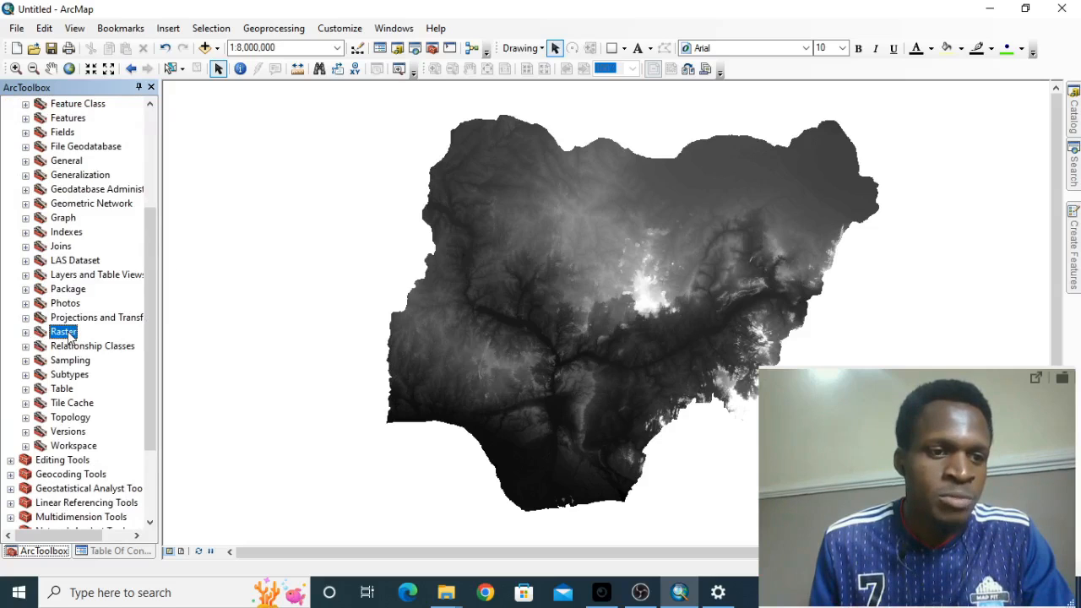
double_click(70, 333)
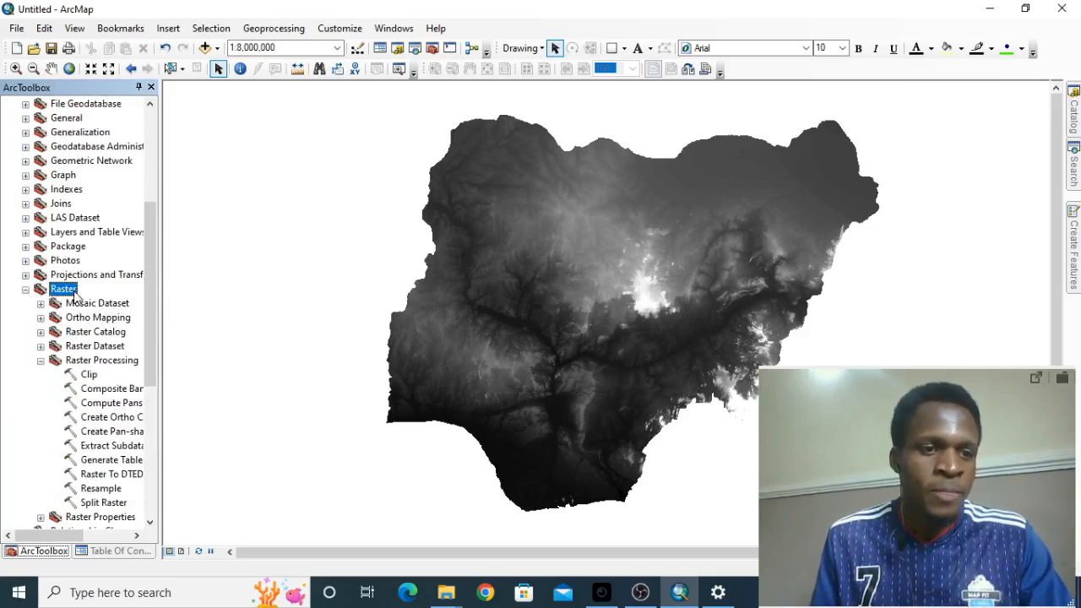
left_click(40, 360)
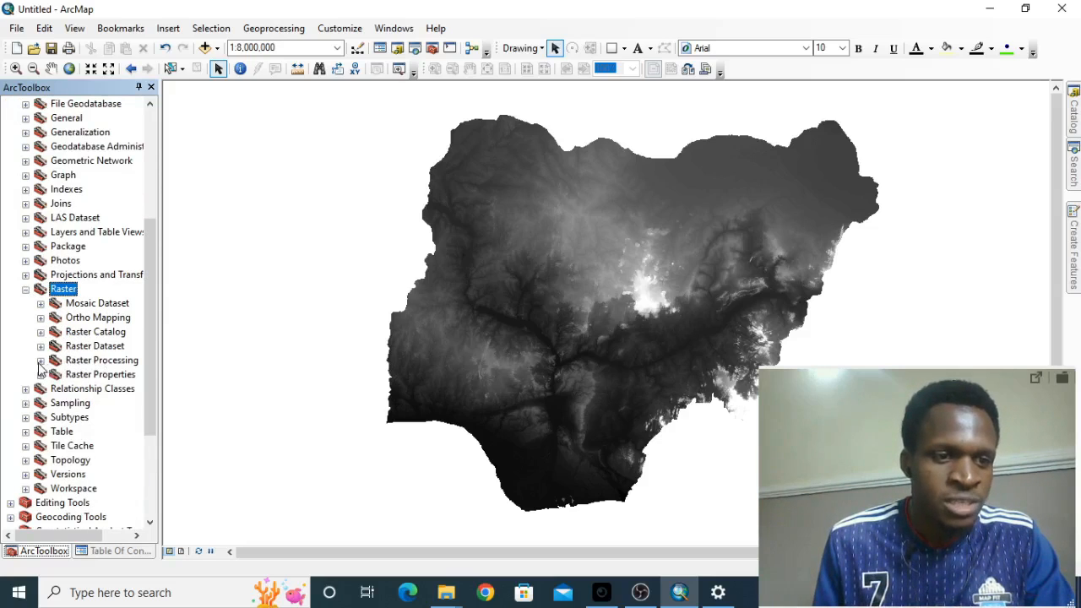
left_click(71, 362)
left_click(41, 361)
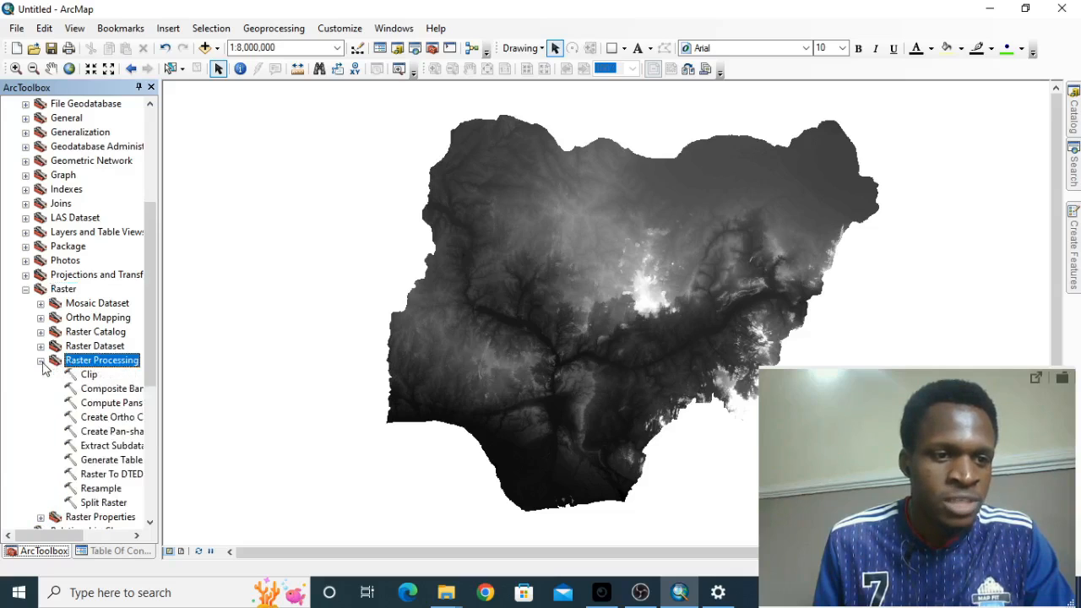
left_click(90, 375)
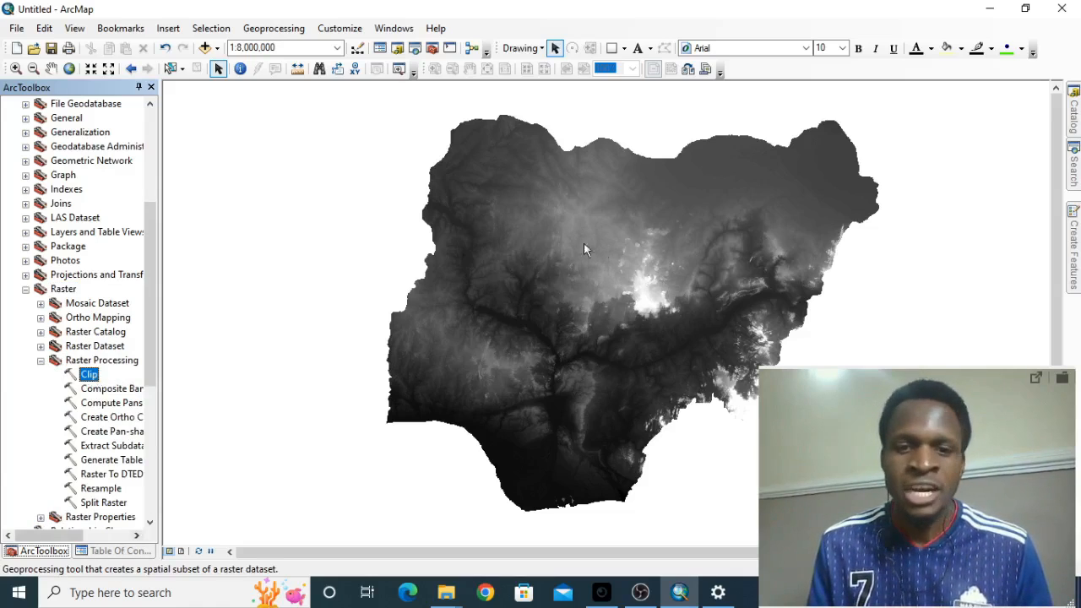
- Make the Plateau State layer visible on the map over the SRTM raster
left_click(118, 551)
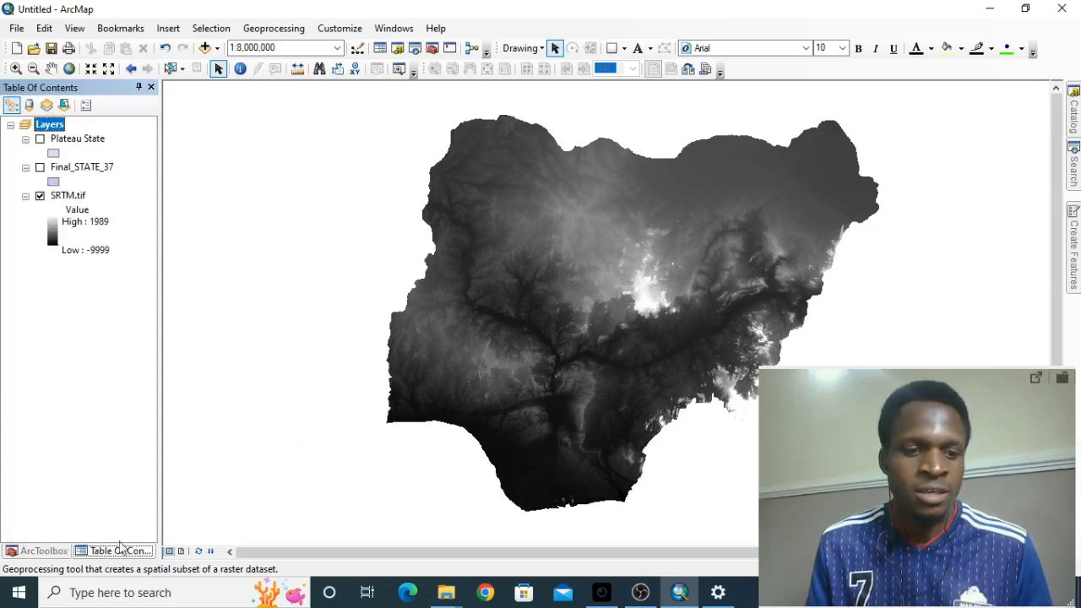
left_click(83, 144)
left_click(40, 139)
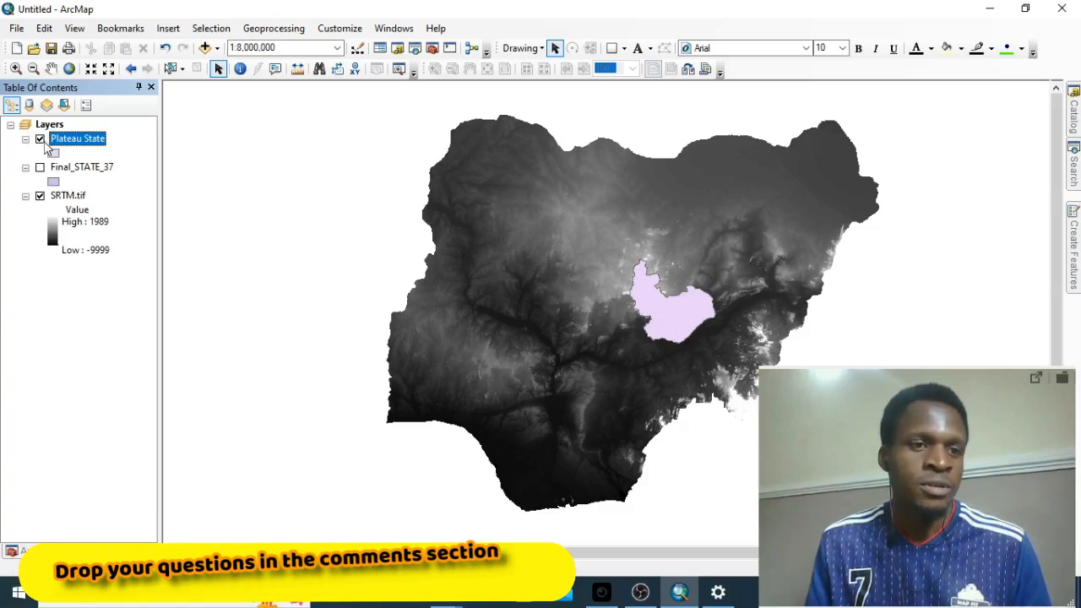
- Start the raster processing Clip tool and set SRTM.tif as its input raster
left_click(59, 551)
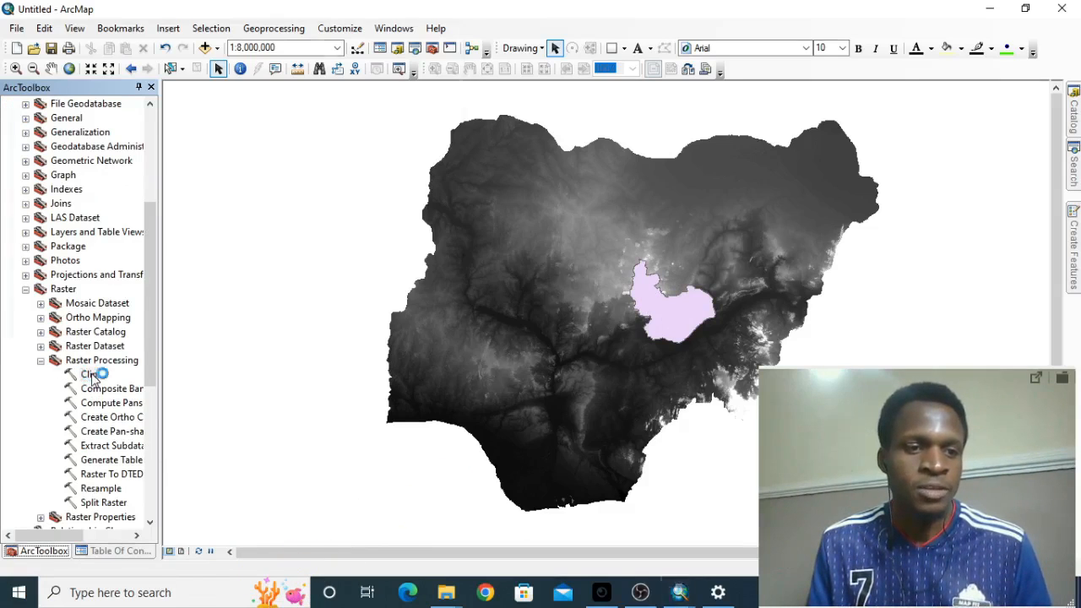
double_click(90, 375)
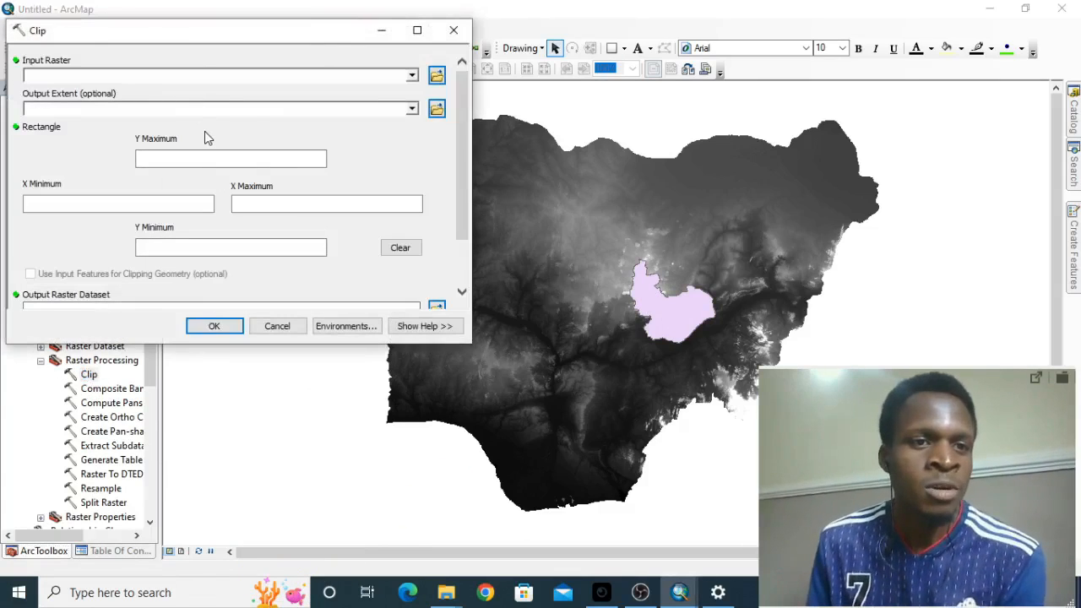
left_click_drag(211, 34, 207, 61)
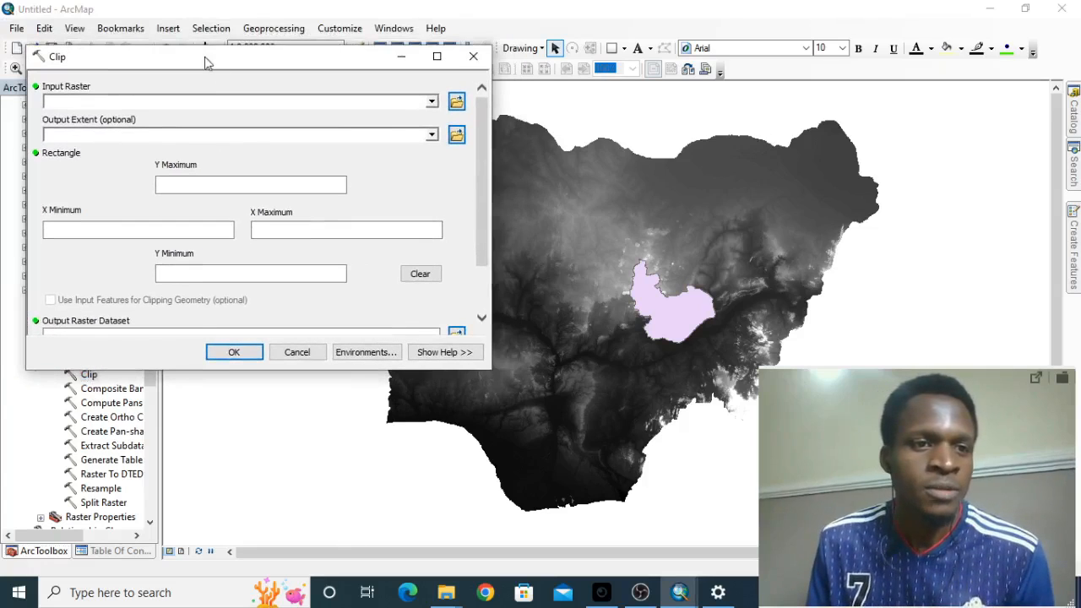
left_click(432, 103)
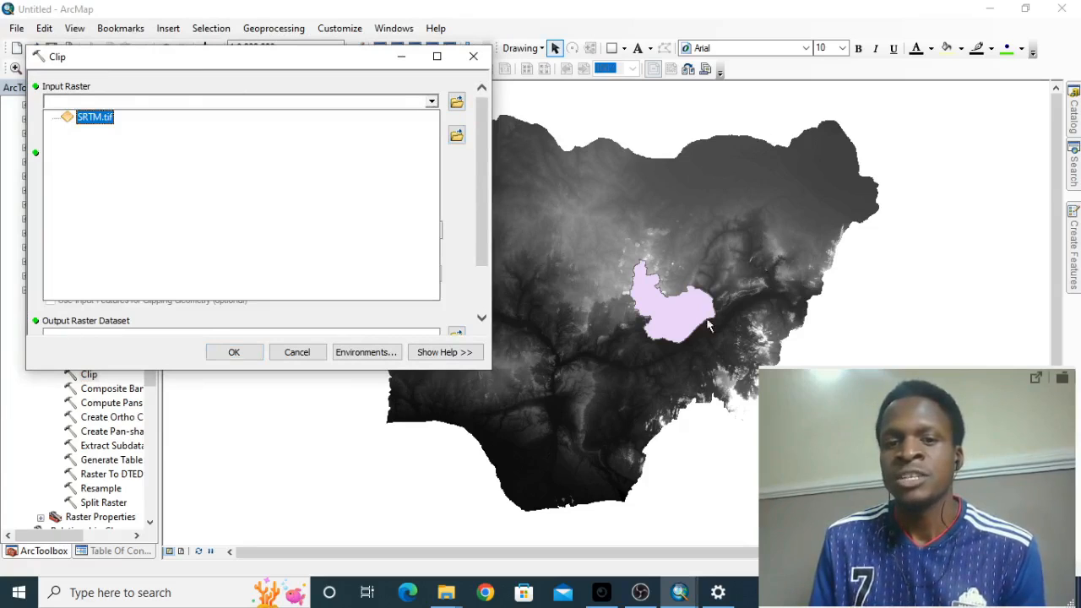
left_click(95, 117)
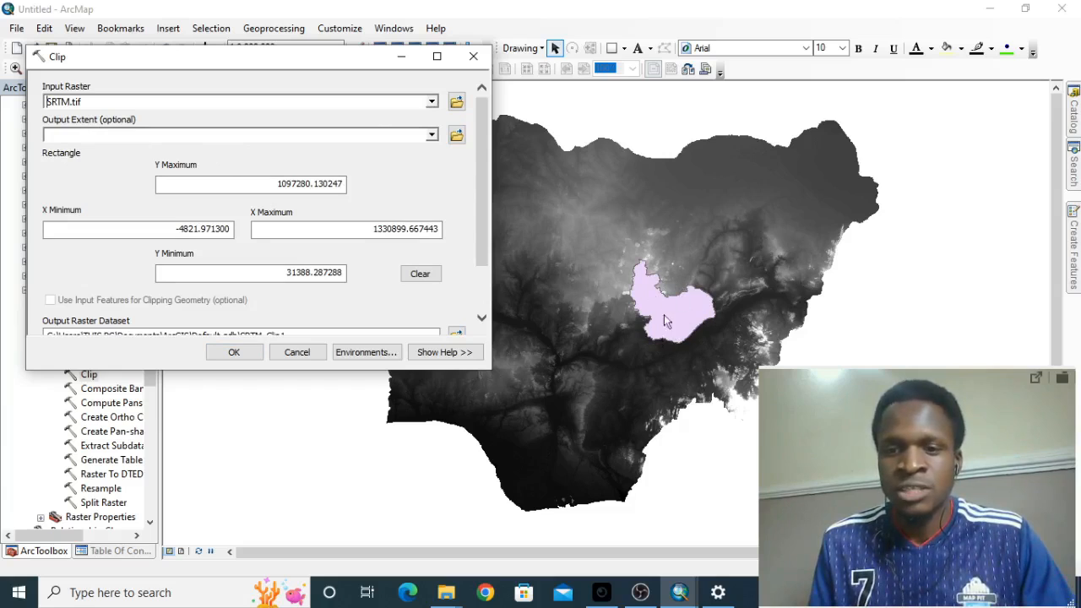
- Set the clip's output extent to Plateau State and enable using the input features for clipping geometry
left_click(432, 137)
left_click(119, 148)
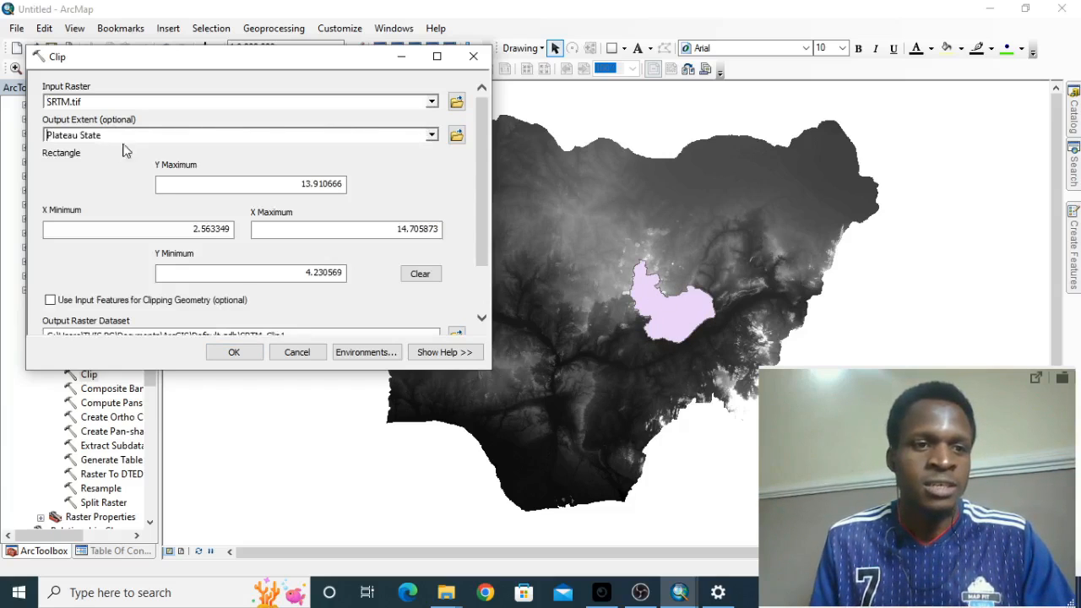
scroll(397, 203, "down", 1)
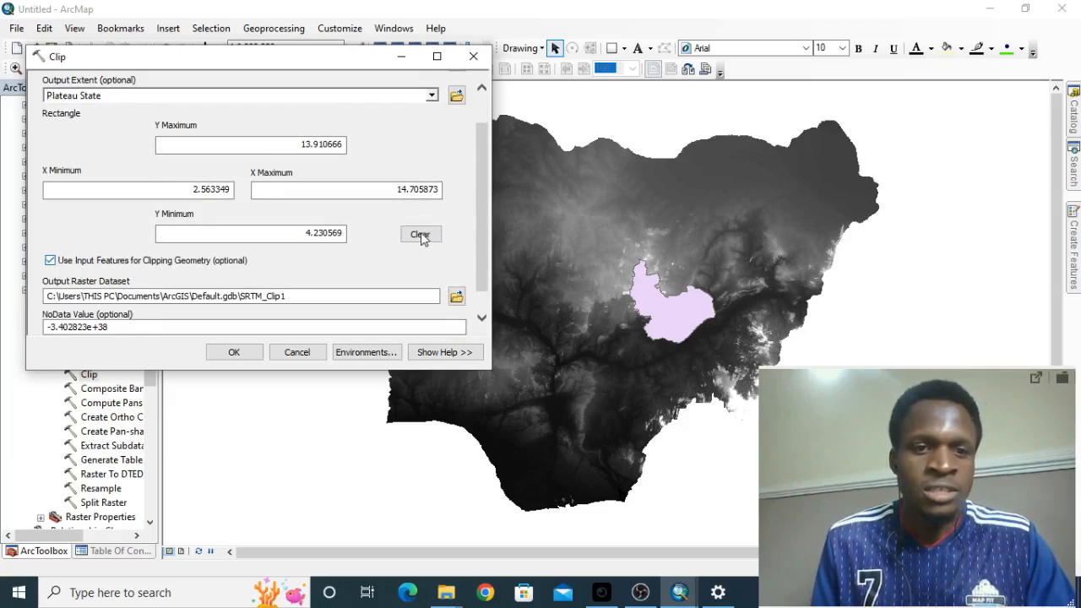
scroll(424, 239, "down", 1)
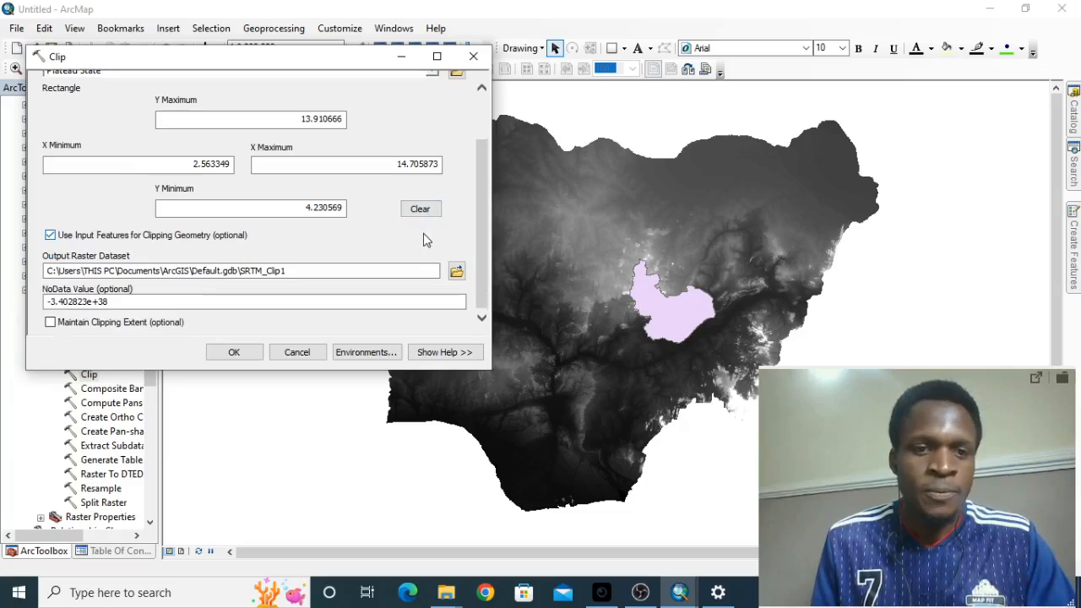
- Try to set the output raster dataset to Clipped_SRTM_Plateau in the C:\MapInstinct\Data folder
left_click(456, 271)
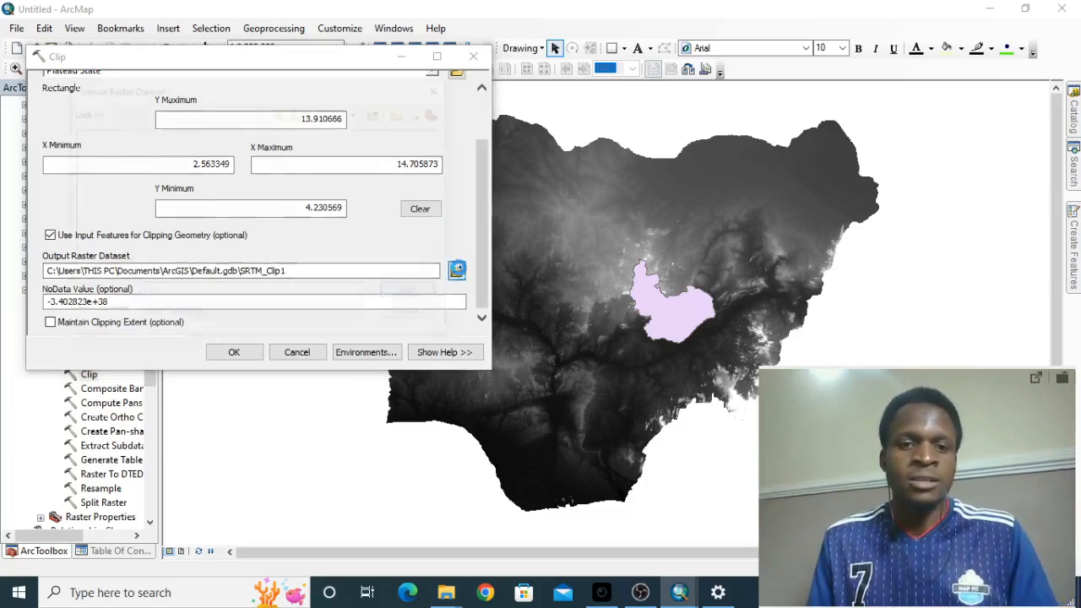
left_click(281, 112)
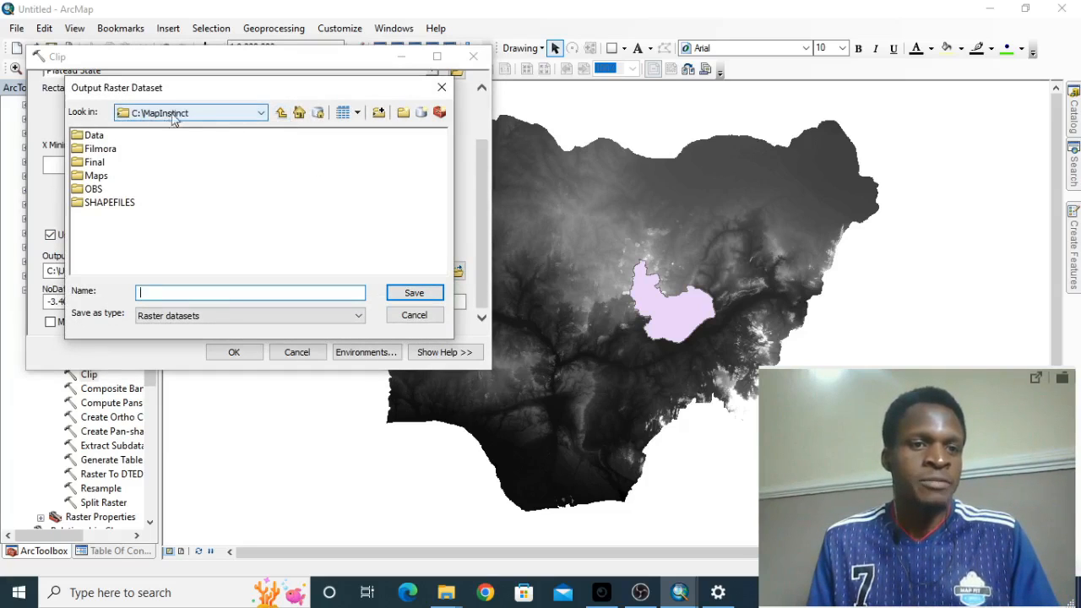
double_click(98, 136)
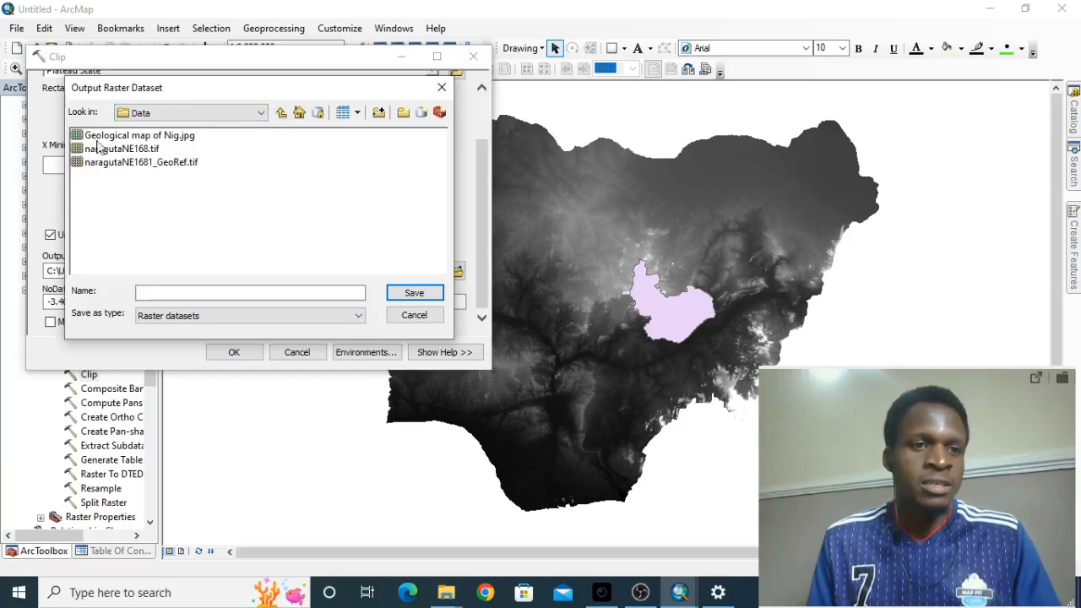
left_click(231, 289)
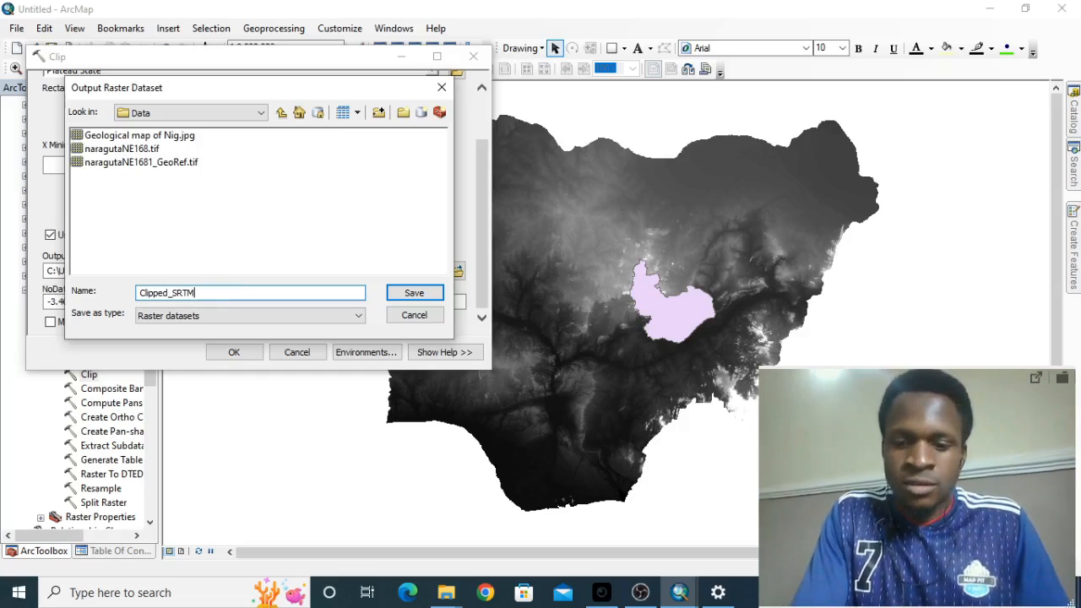
type("PL")
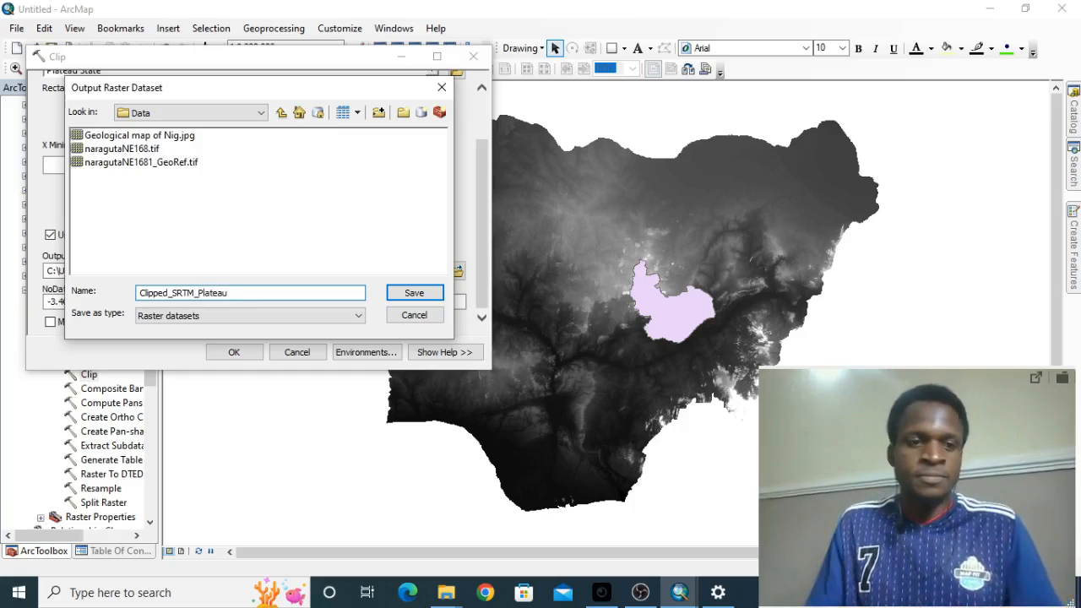
left_click(429, 295)
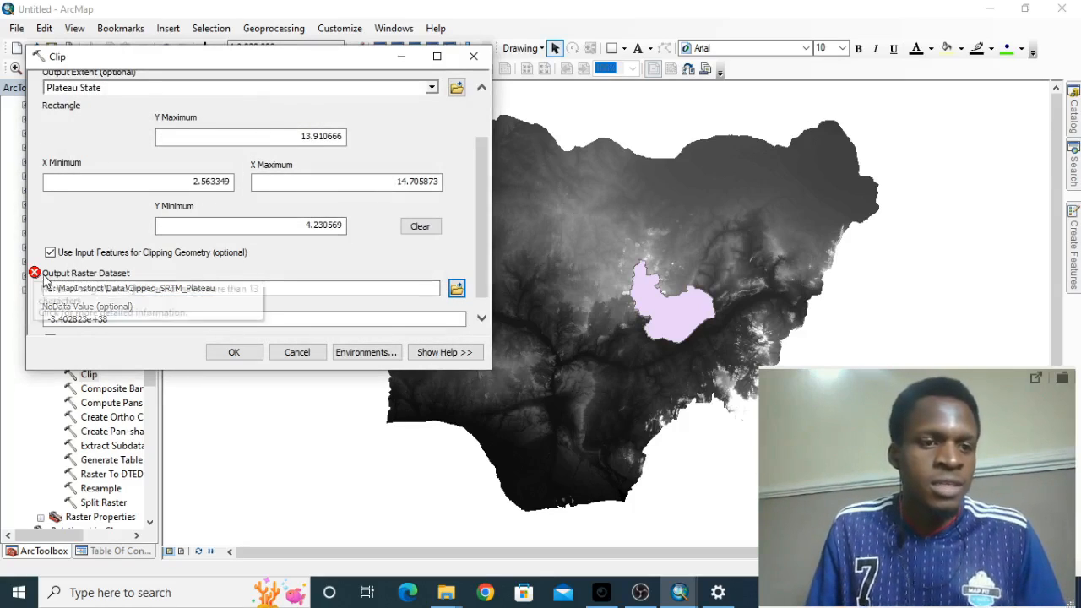
- Set the output raster dataset to the shorter name SRTM_Plateau in the C:\MapInstinct\Data folder
left_click(222, 289)
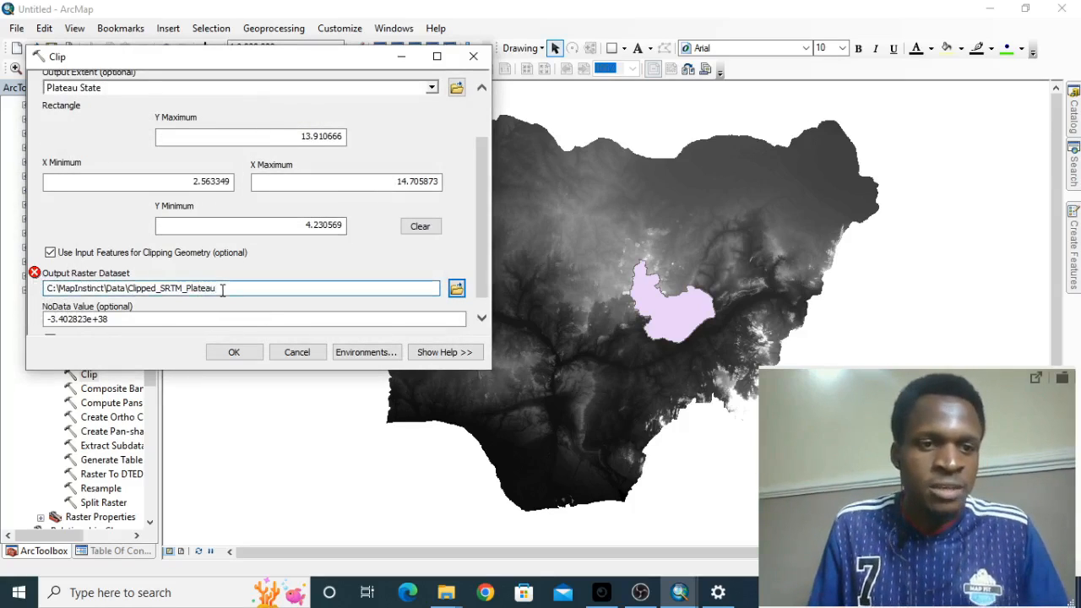
left_click(457, 288)
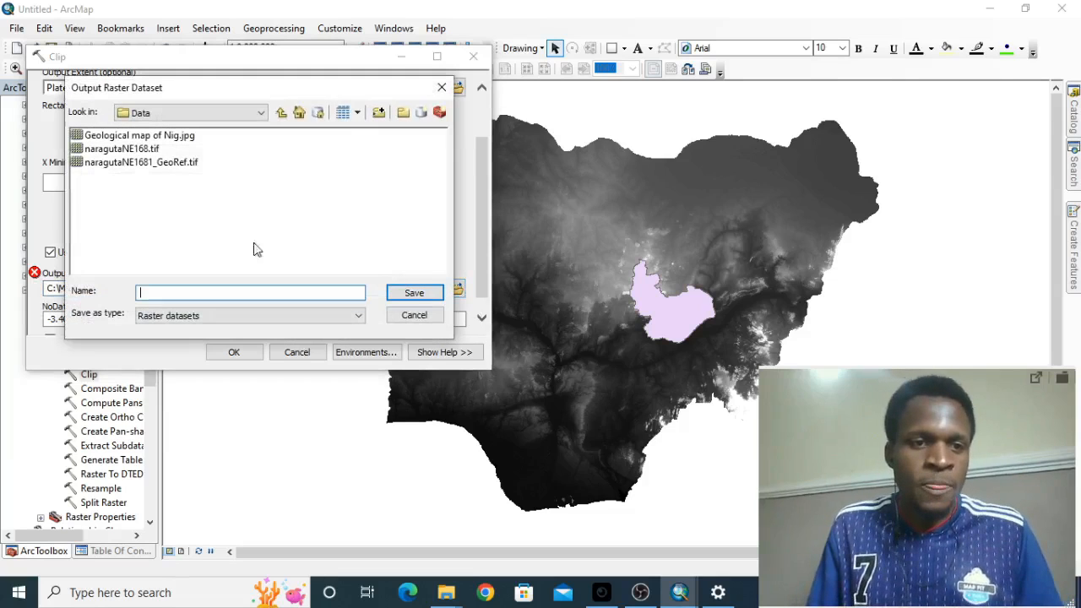
type("Cli")
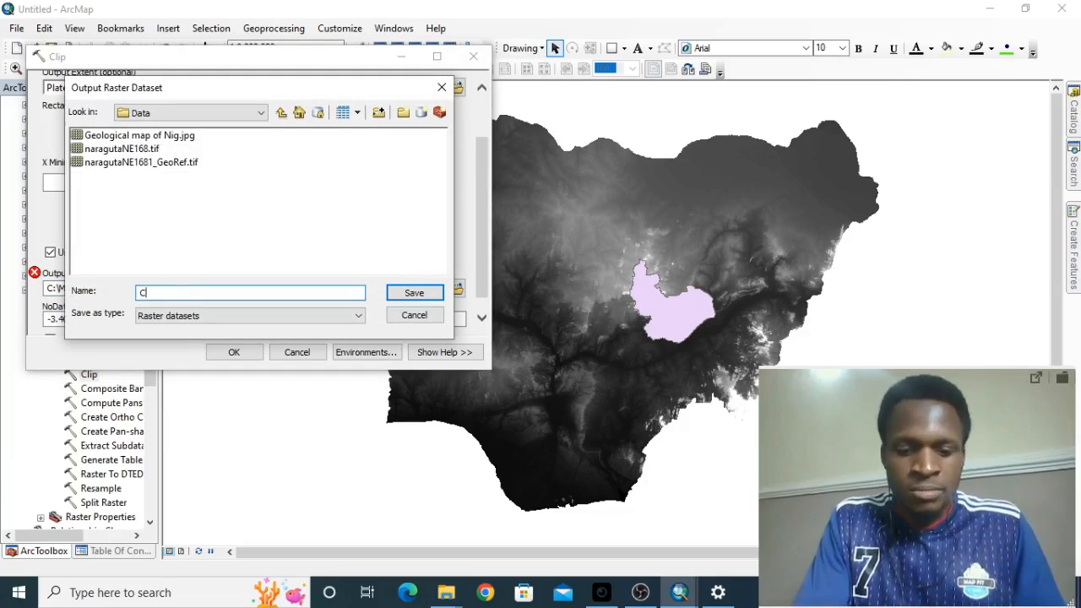
key("BackSpace")
key("BackSpace")
key("BackSpace")
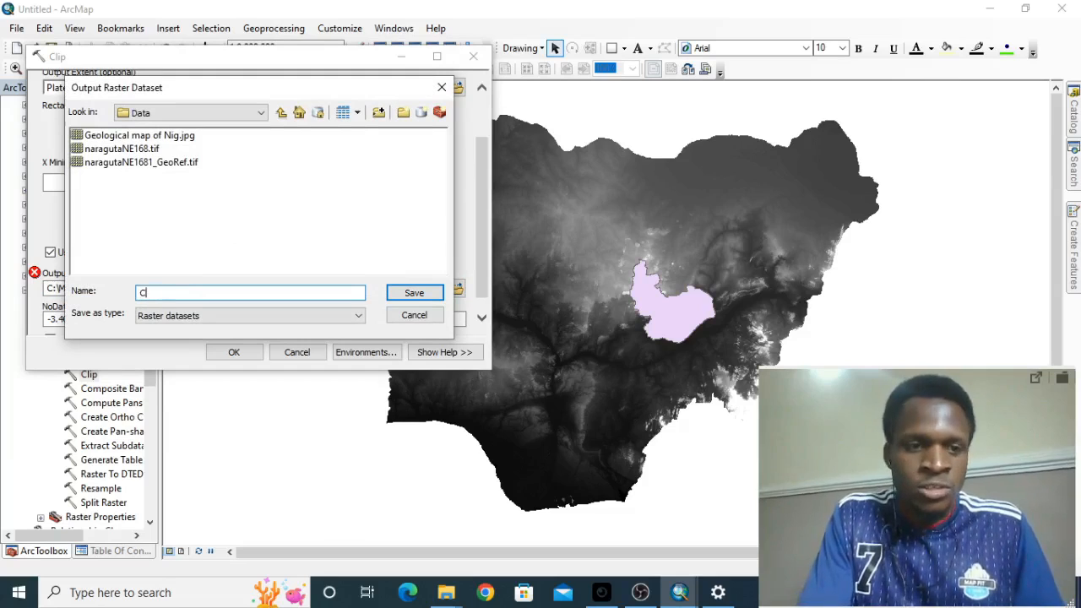
type("SRTM_PL")
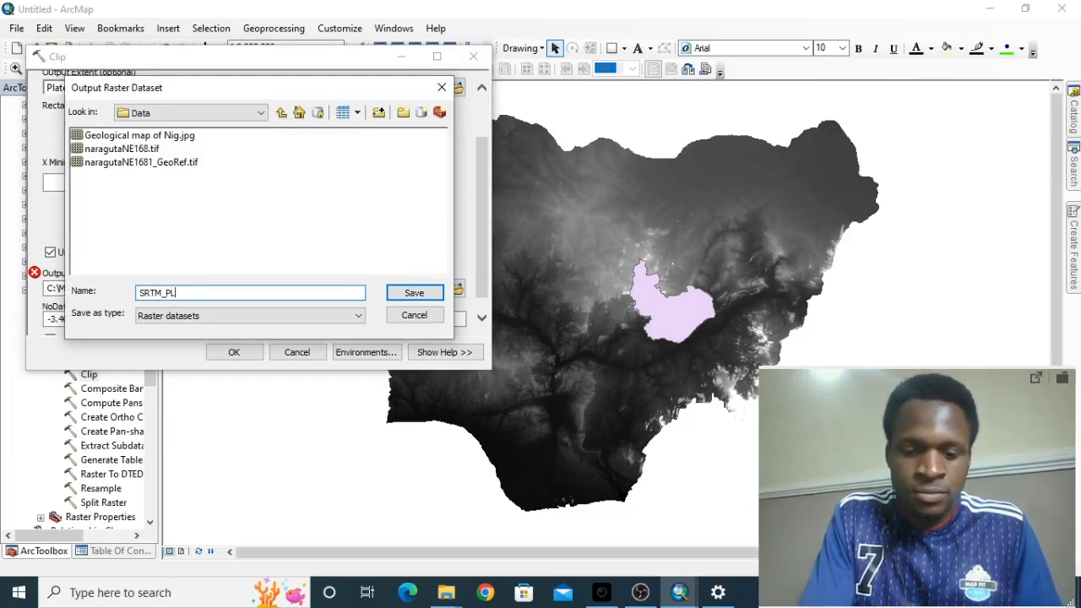
key("BackSpace")
type("lateau")
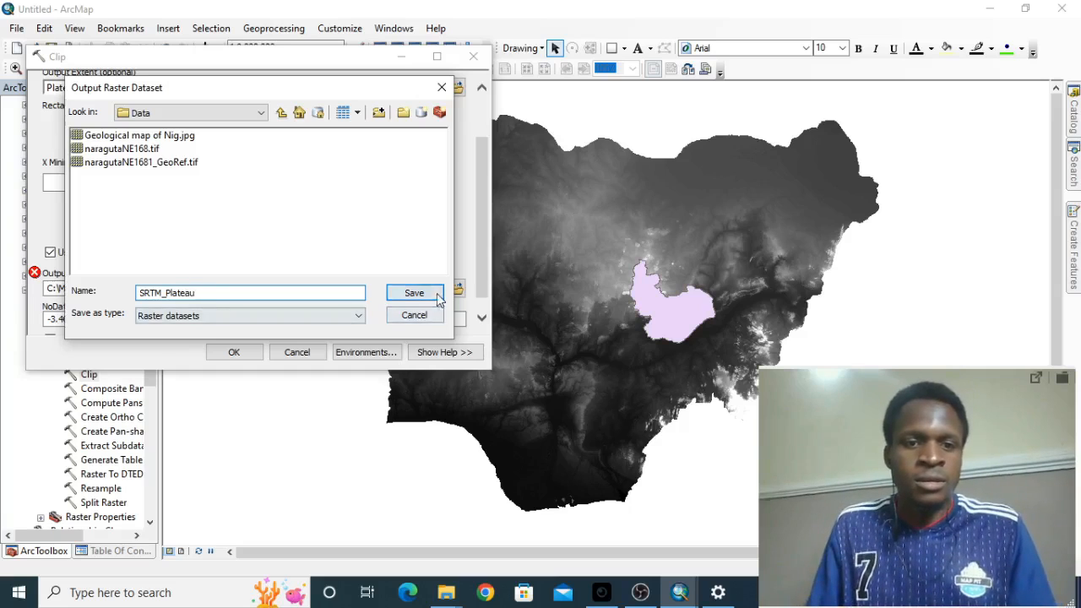
key("Return")
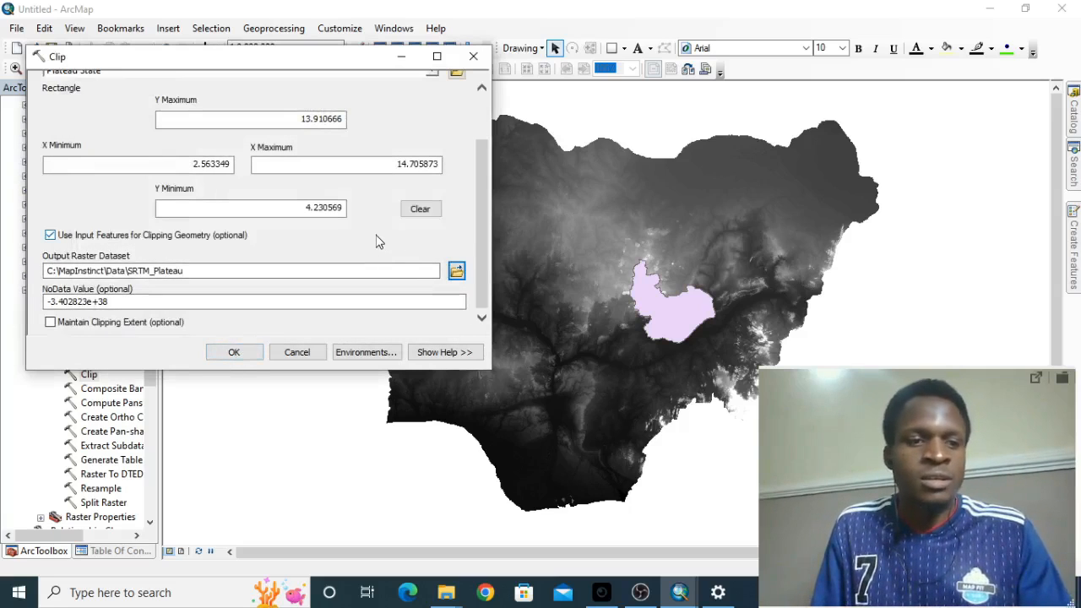
- Run the Clip tool to clip SRTM.tif to the Plateau State boundary as SRTM_Plateau
scroll(380, 242, "up", 2)
scroll(377, 235, "down", 2)
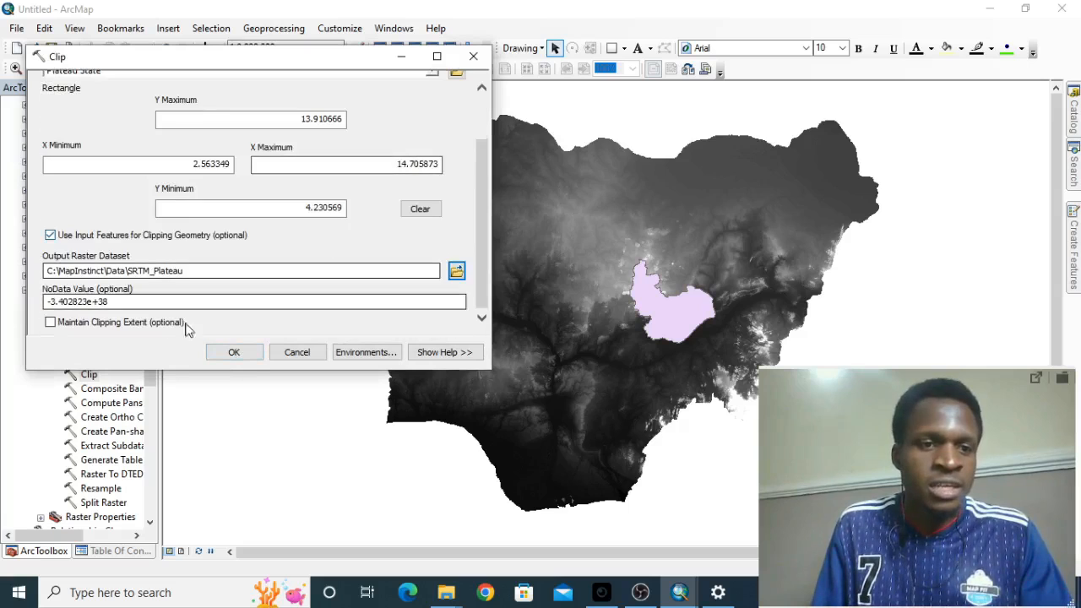
left_click(235, 352)
left_click_drag(951, 389, 261, 385)
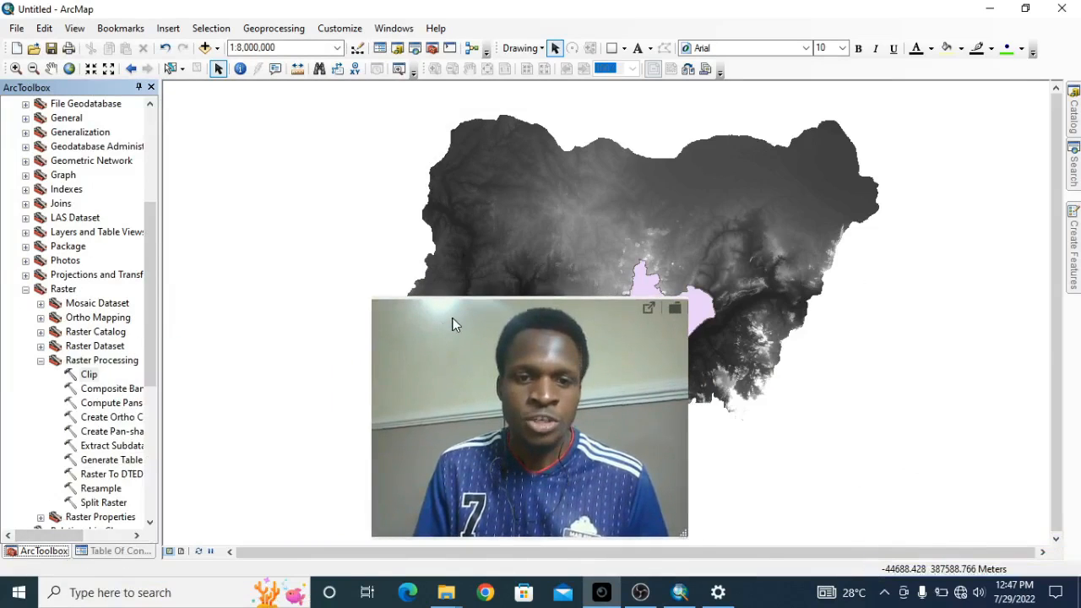
left_click_drag(451, 321, 815, 355)
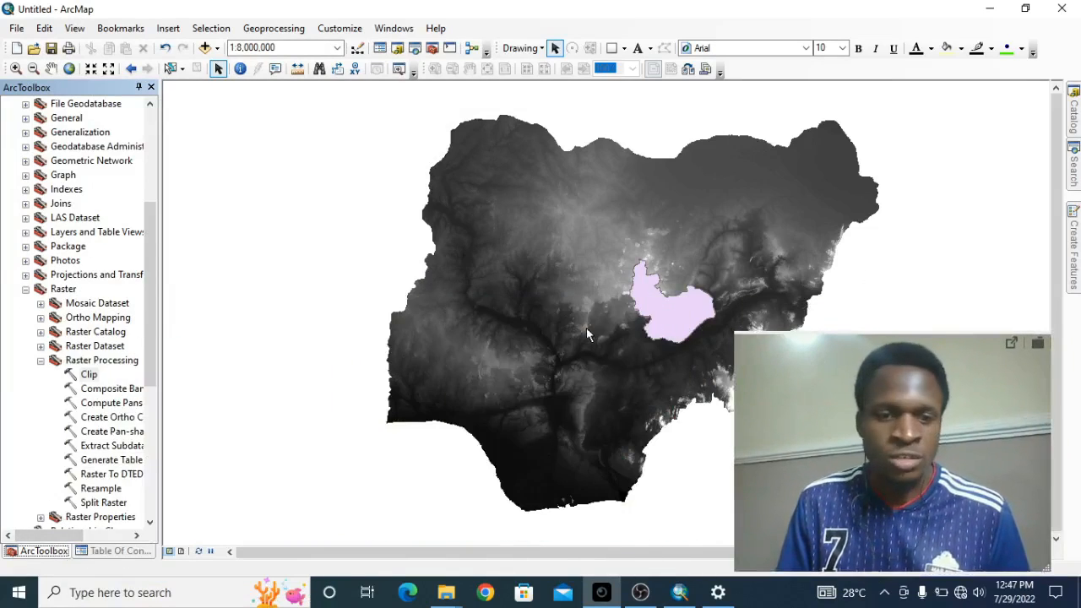
- Hide the Plateau State and SRTM.tif layers and zoom to the SRTM_Plateau layer to inspect the clipped raster
left_click(118, 551)
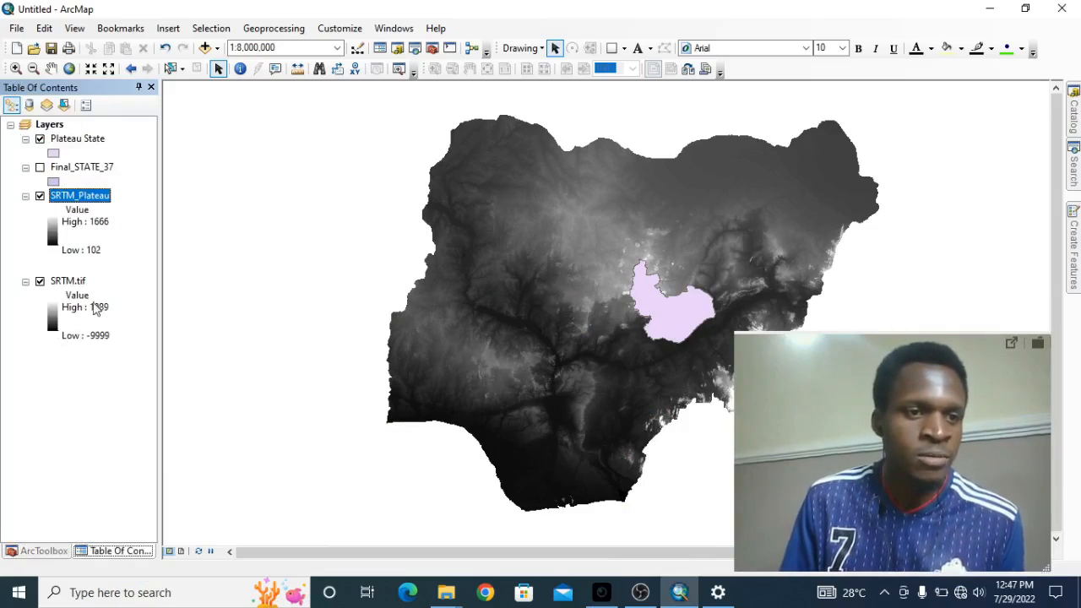
left_click(40, 140)
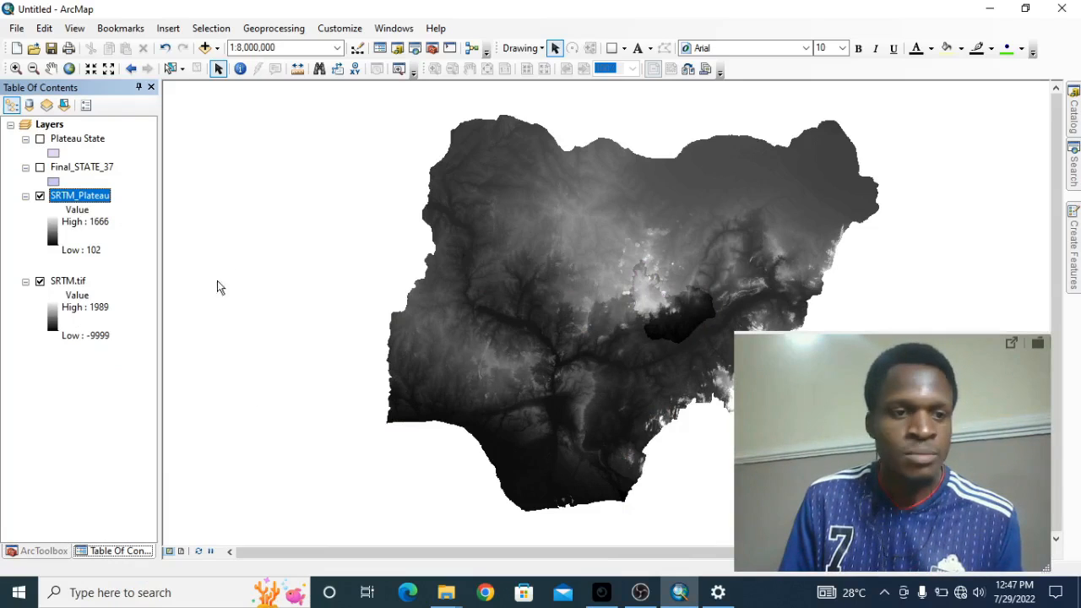
left_click(40, 281)
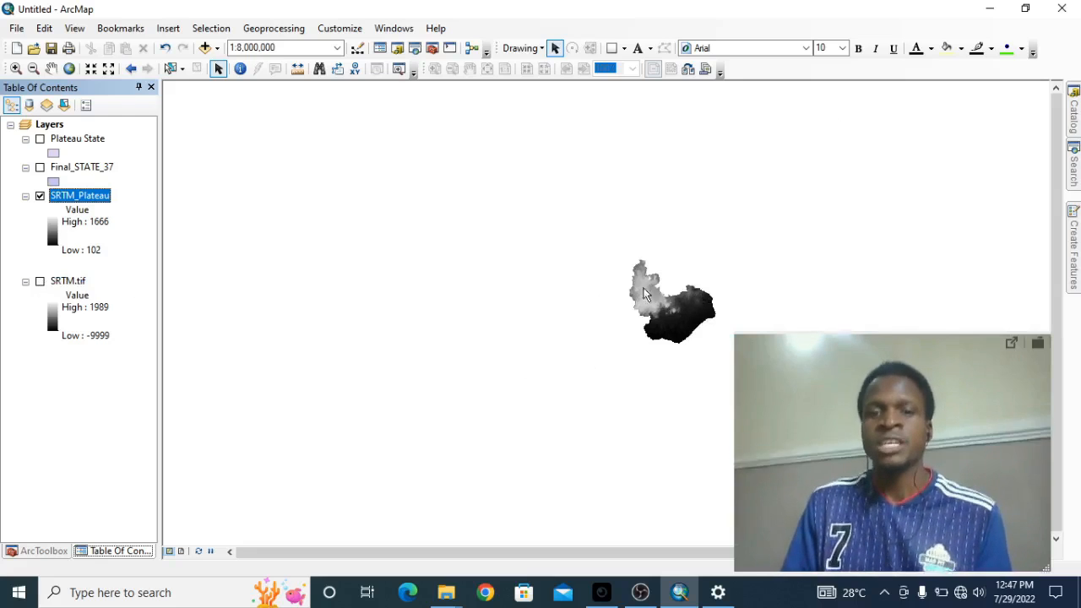
right_click(82, 198)
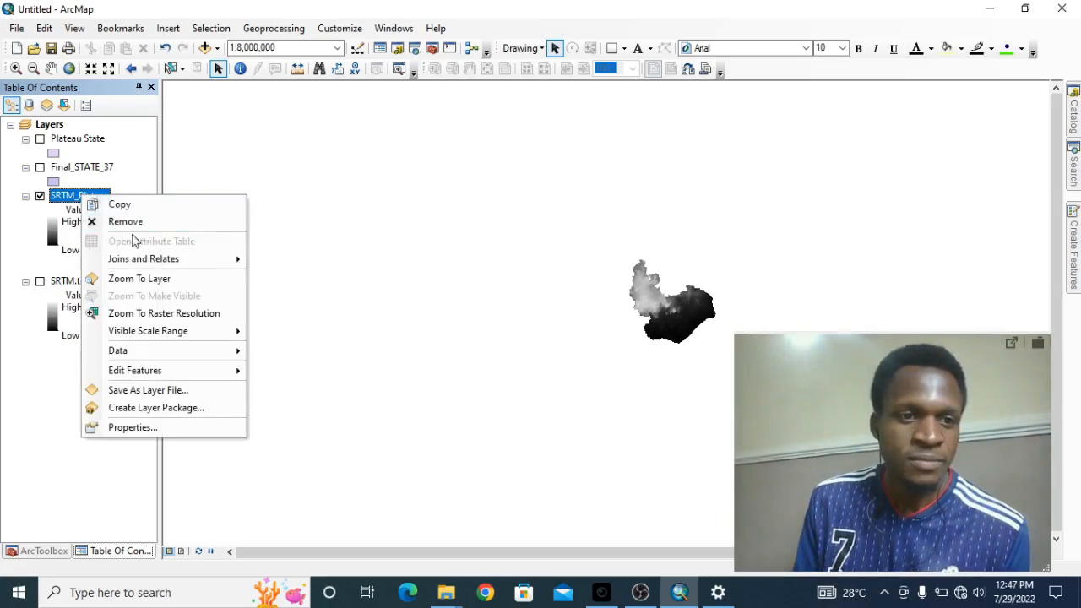
left_click(163, 284)
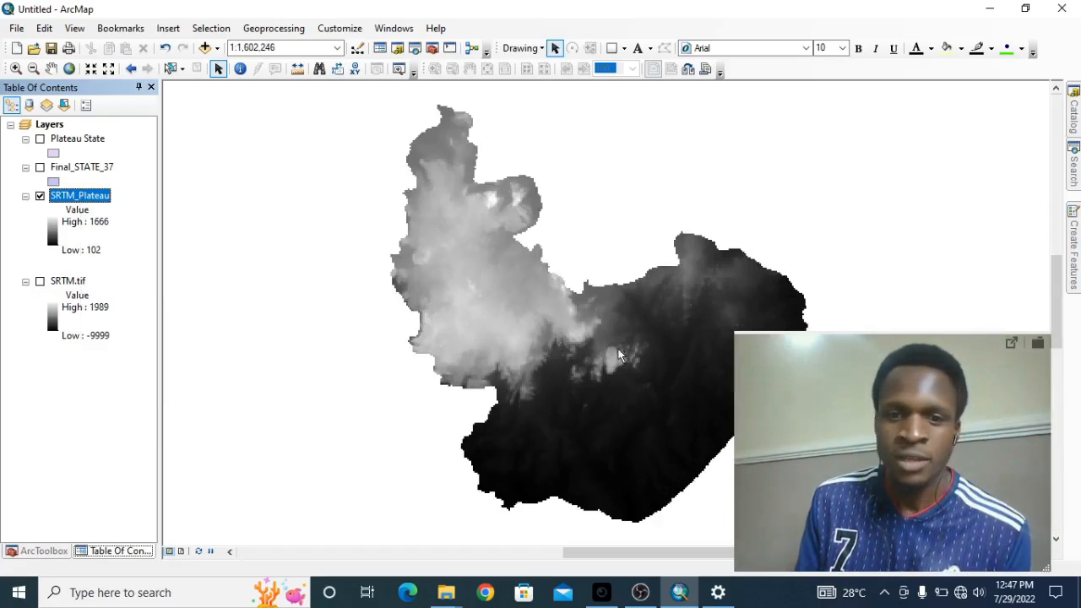
left_click_drag(966, 358, 995, 397)
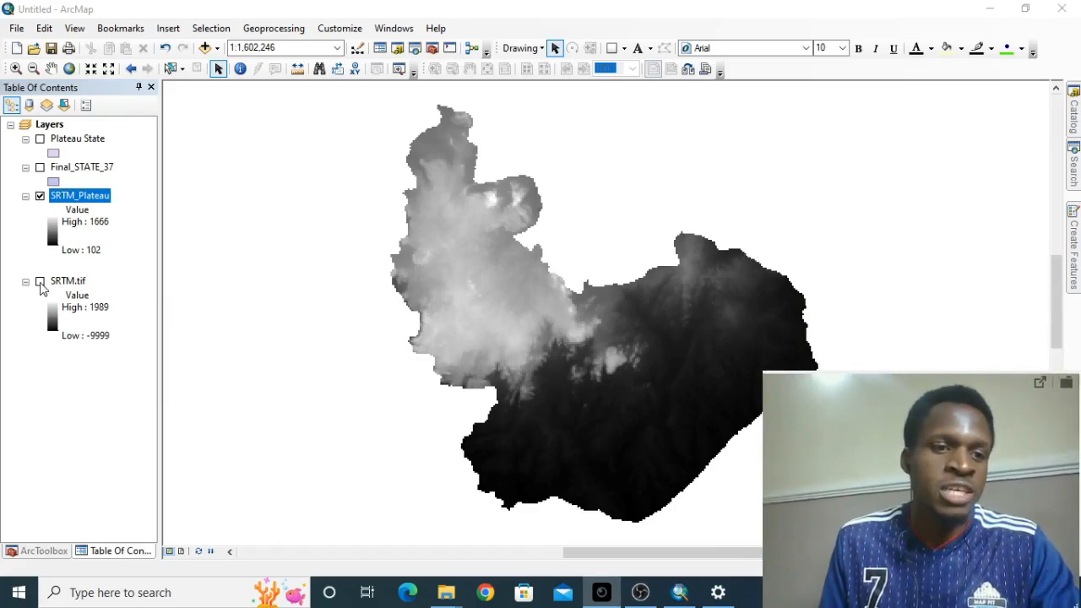
- Show the SRTM.tif layer again and bring the whole country raster into view at 1:12,500,000
left_click(48, 281)
left_click(40, 282)
scroll(473, 203, "down", 5)
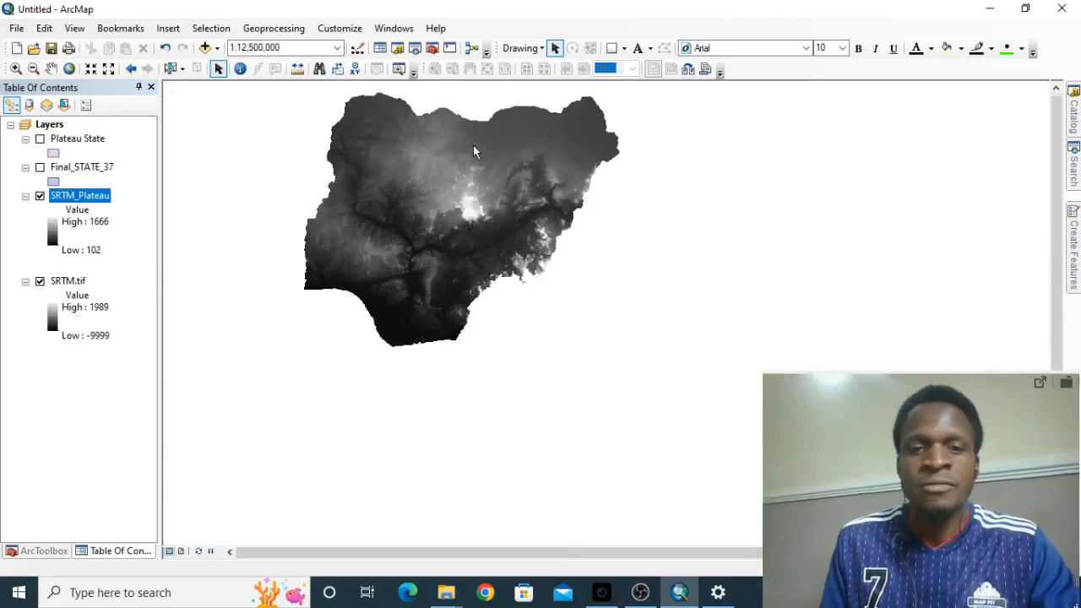
left_click_drag(358, 116, 500, 226)
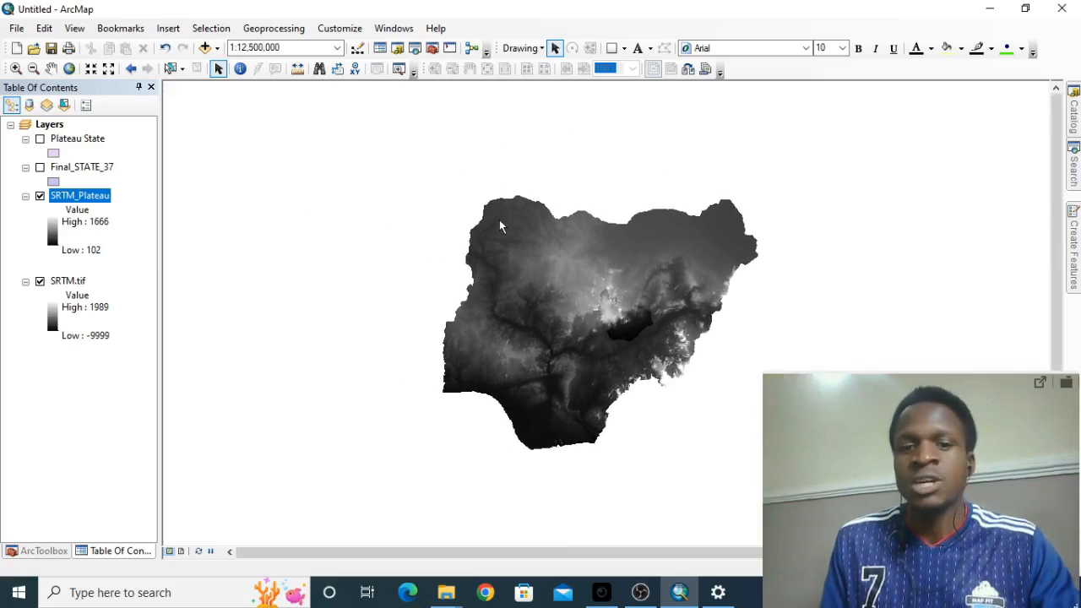
- Return to ArcToolbox and collapse the Data Management Tools toolbox
left_click(40, 551)
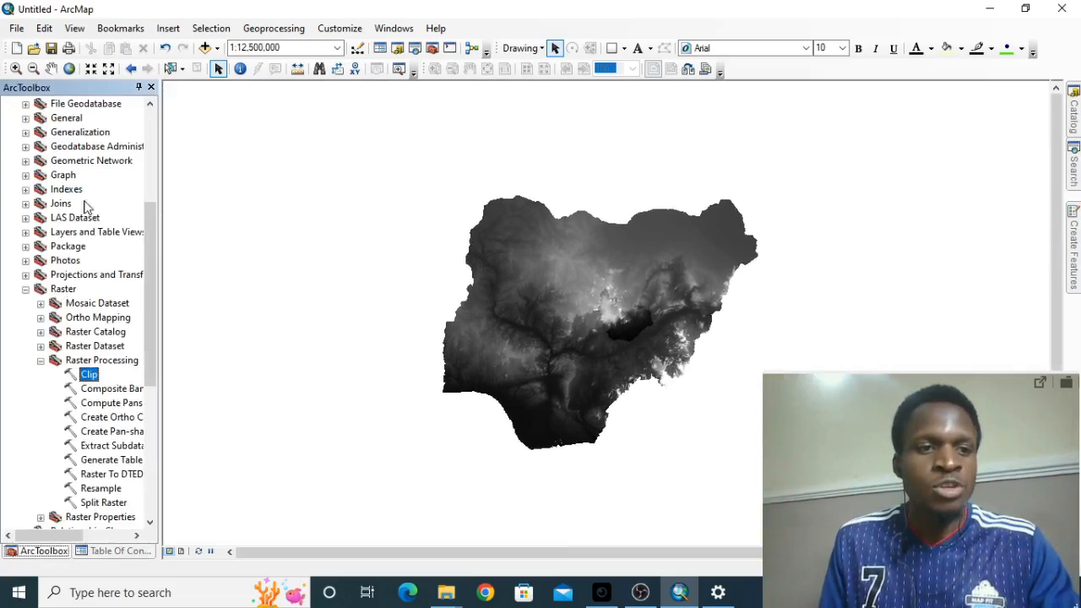
scroll(48, 166, "up", 5)
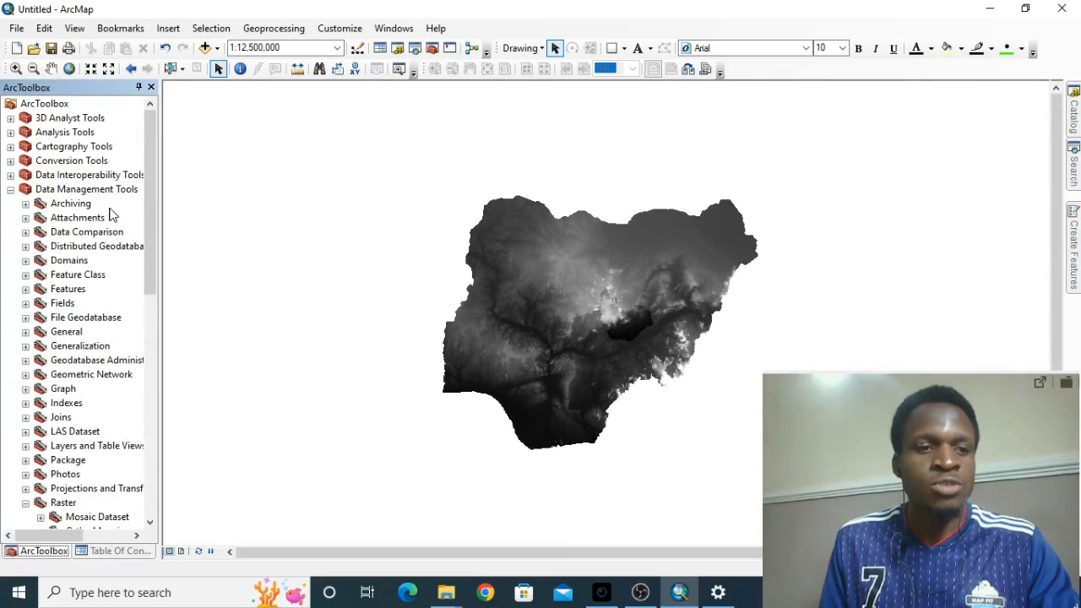
left_click(11, 190)
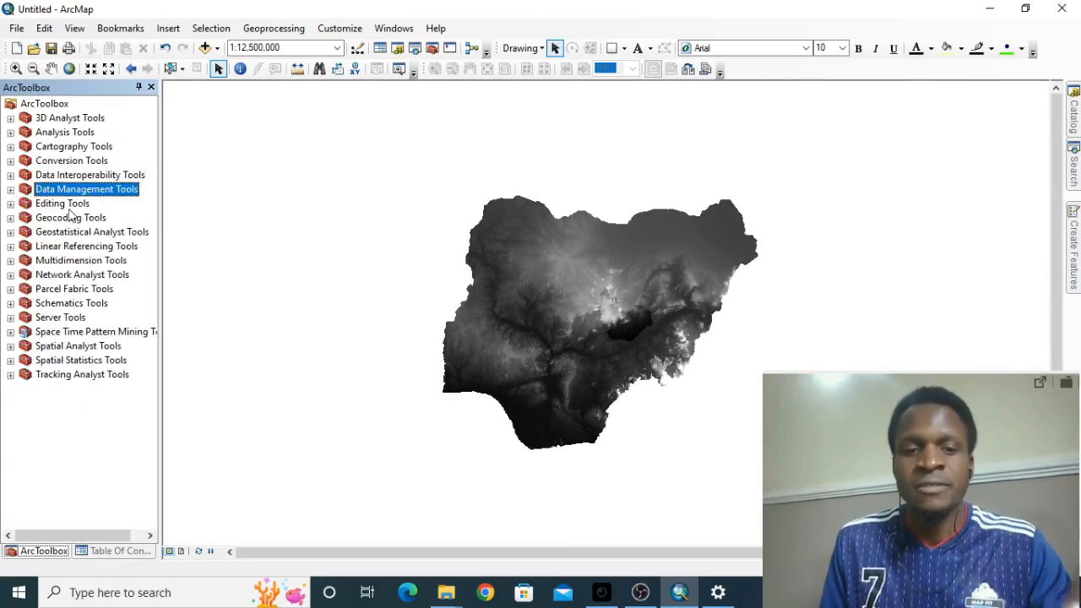